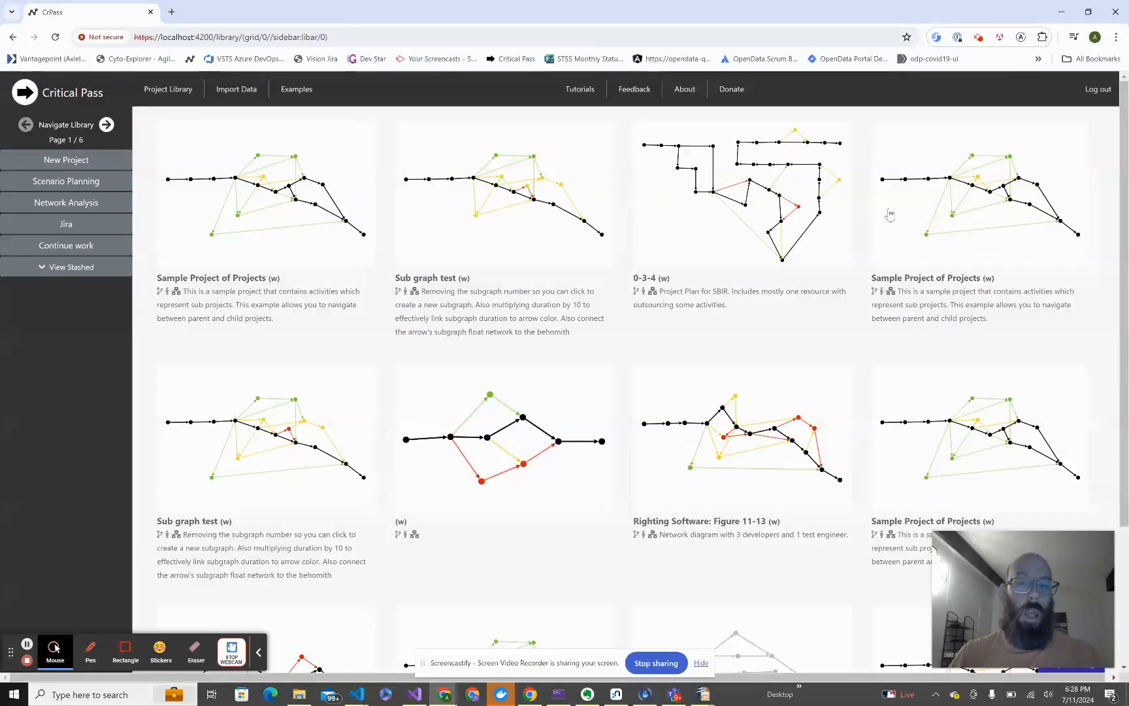
- Open the data import page, and bring up the Righting Software_ 11-14_R1.xlsx spreadsheet in OpenOffice Calc in a maximized window
left_click(254, 92)
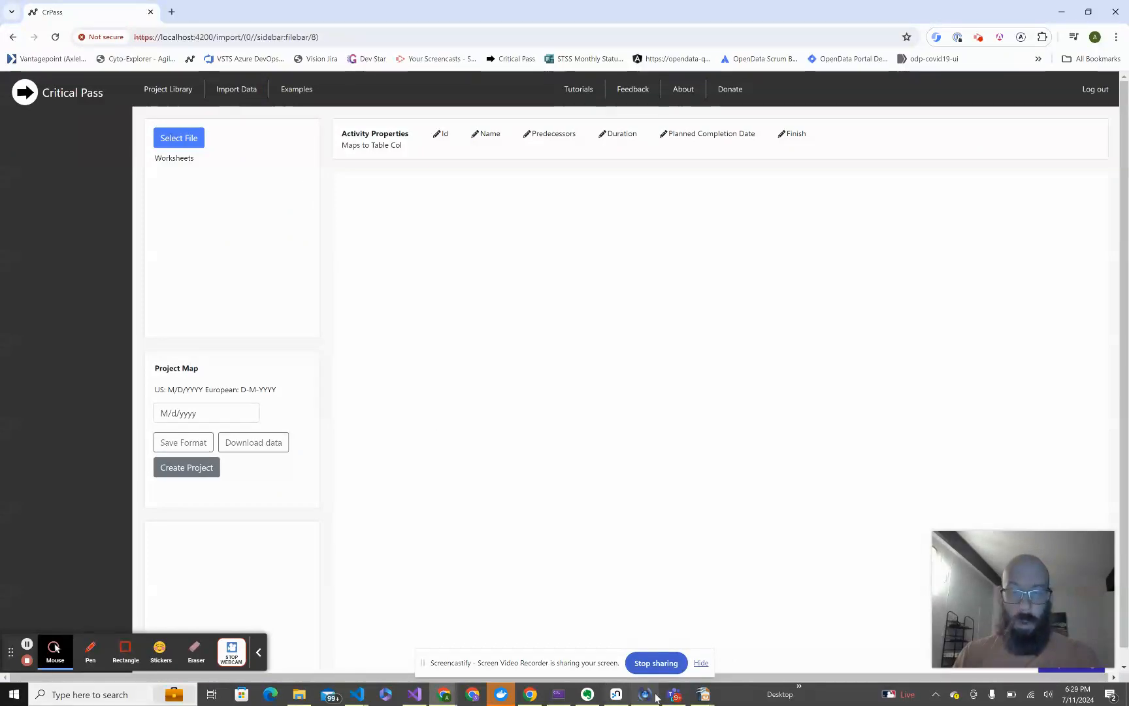
mouse_move(703, 698)
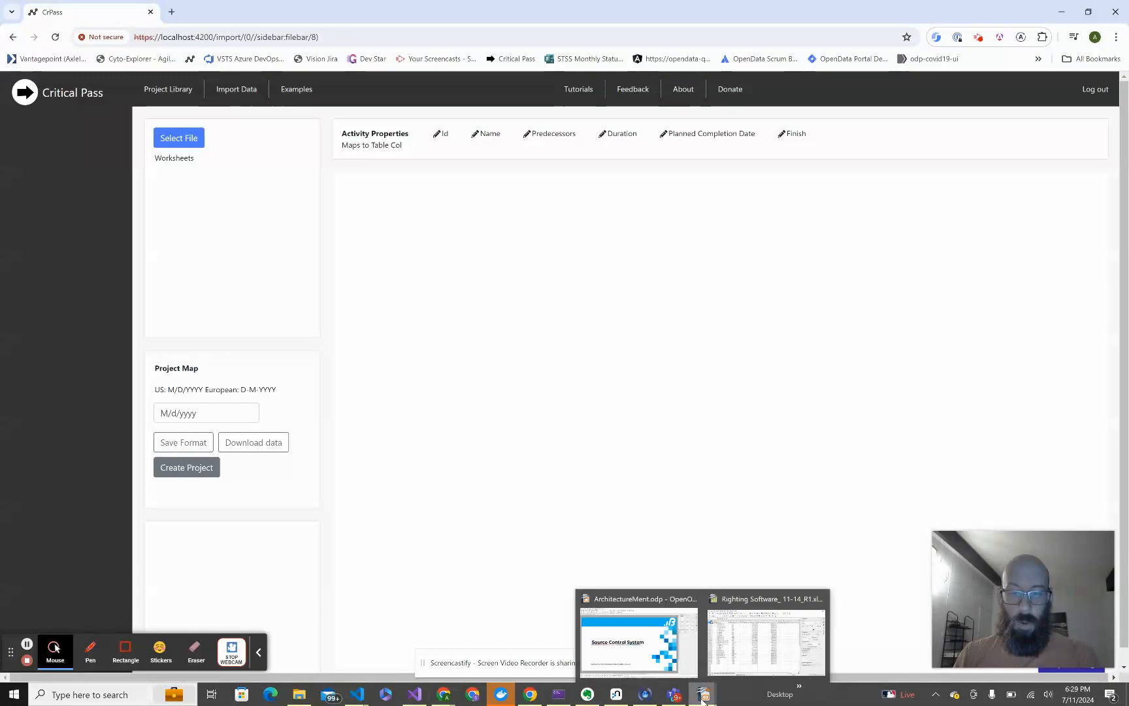
left_click(738, 661)
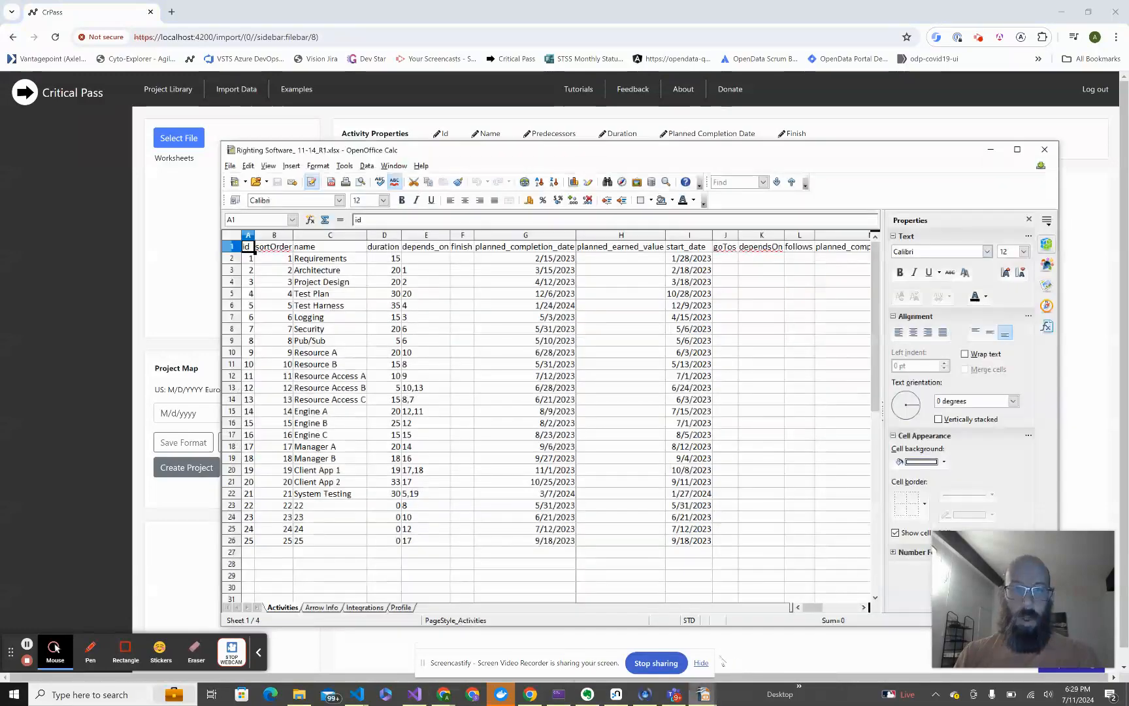
left_click(1023, 148)
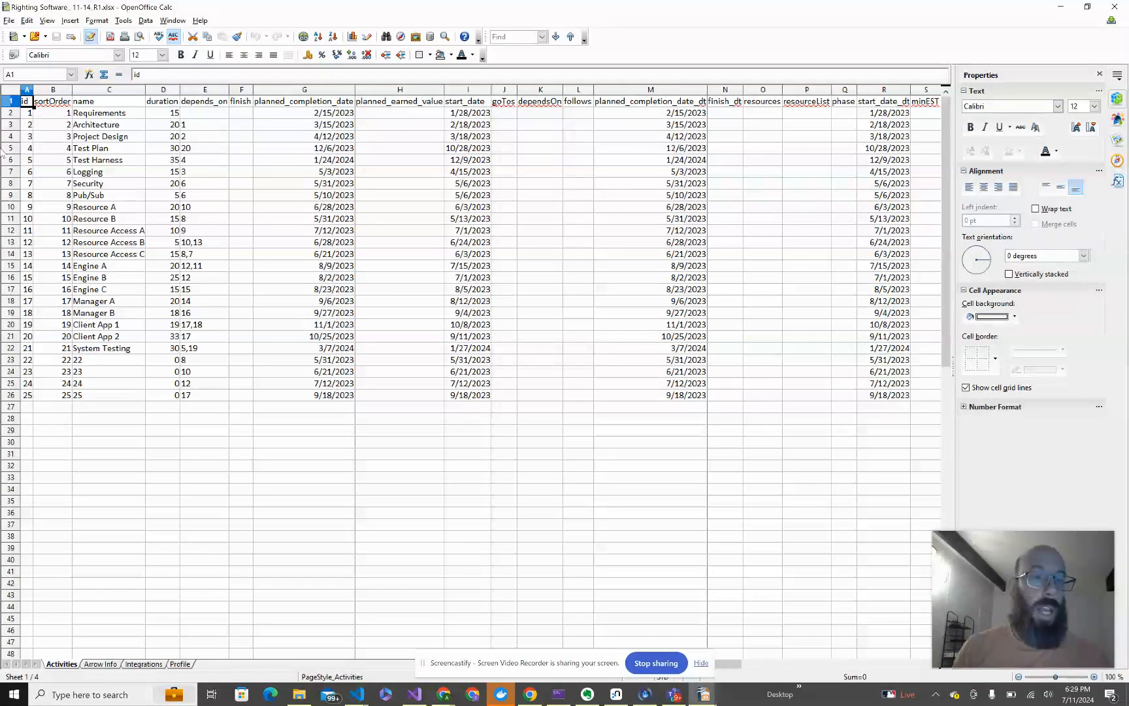
- Examine the name, duration, depends_on and planned_completion_date column headers in the Activities sheet, and return to Critical Pass in the browser
left_click(98, 103)
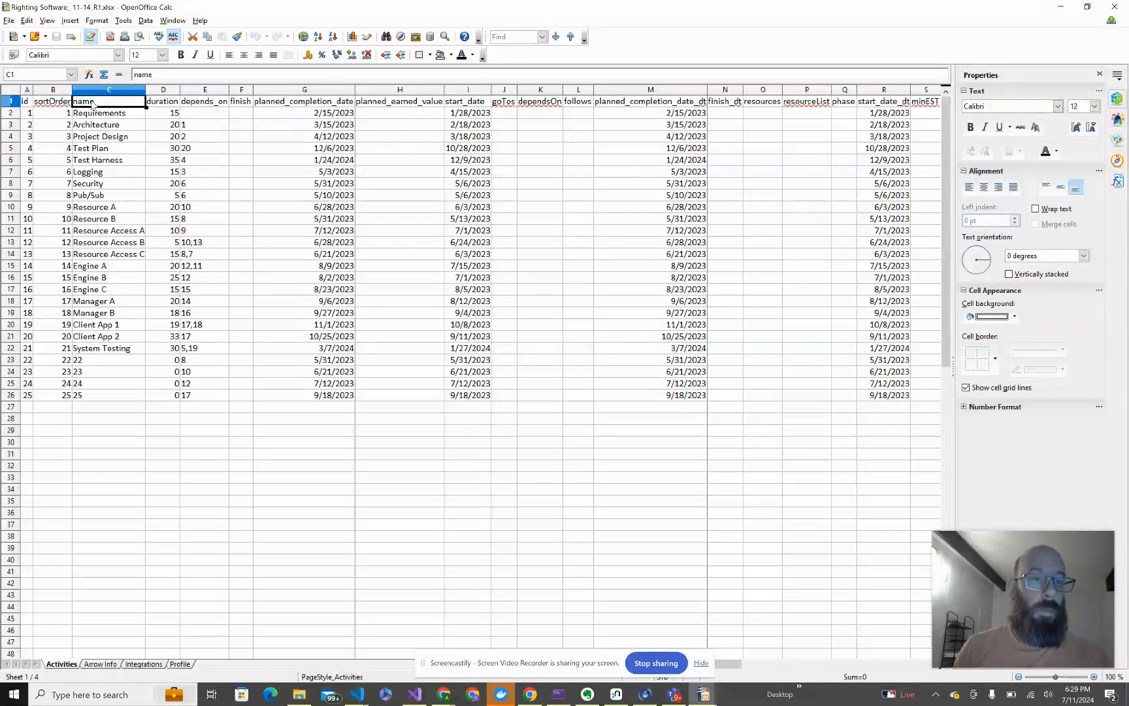
left_click(155, 105)
left_click(203, 105)
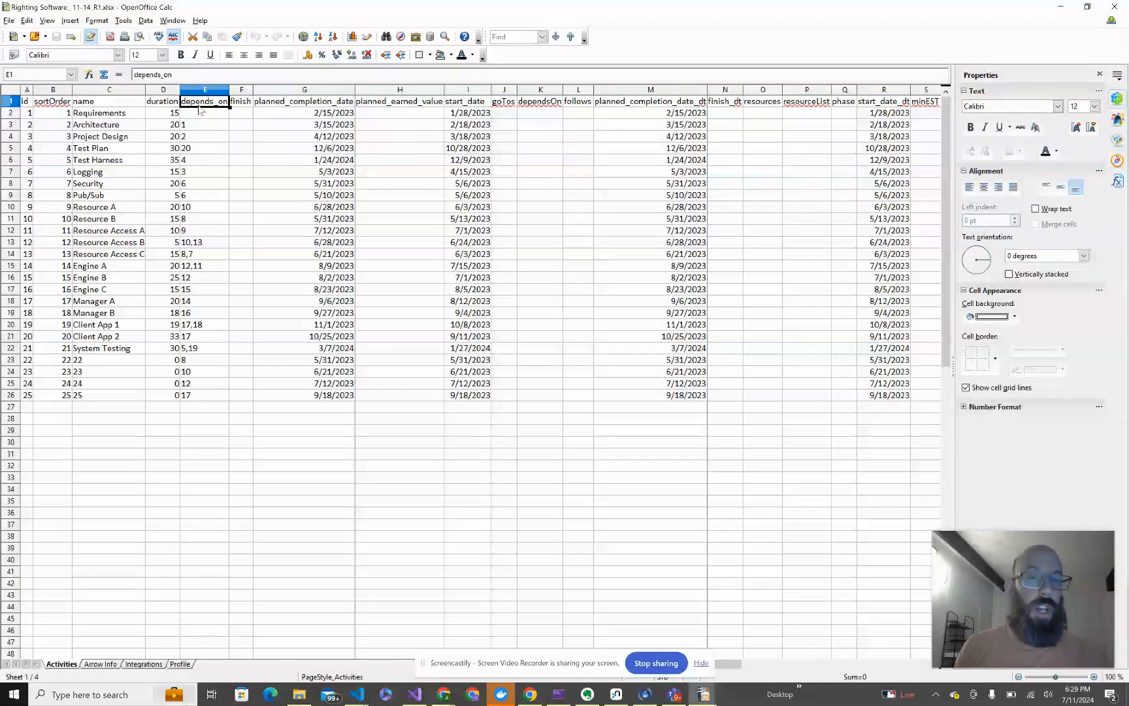
left_click(284, 106)
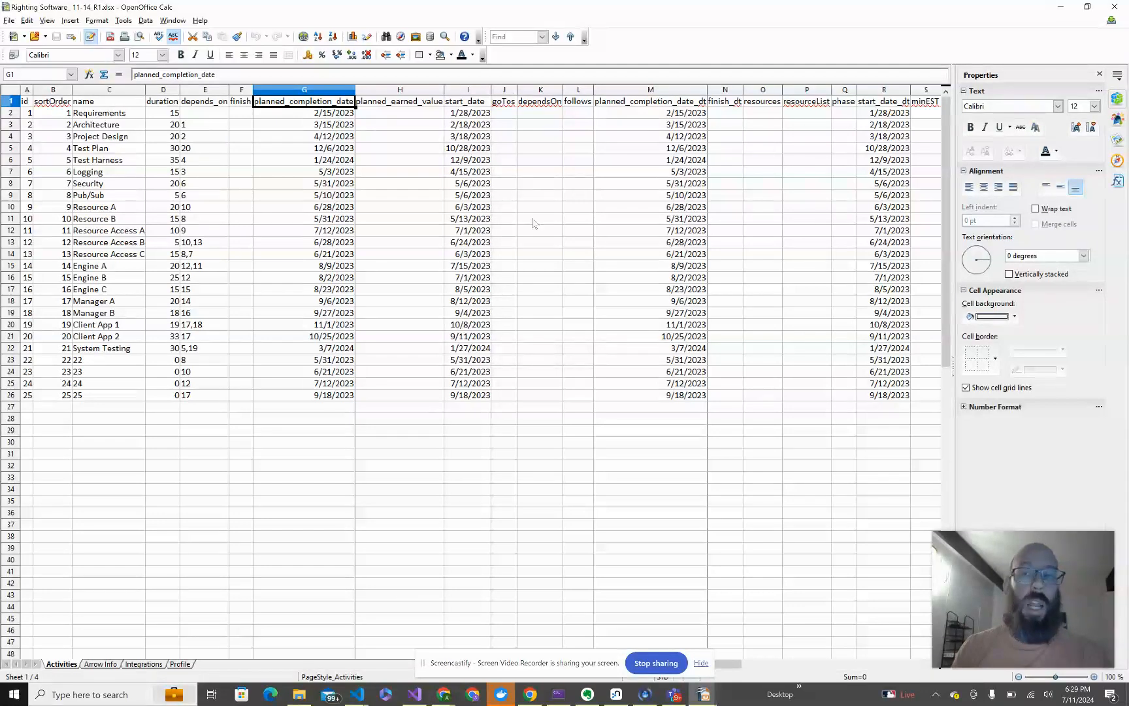
left_click(1061, 7)
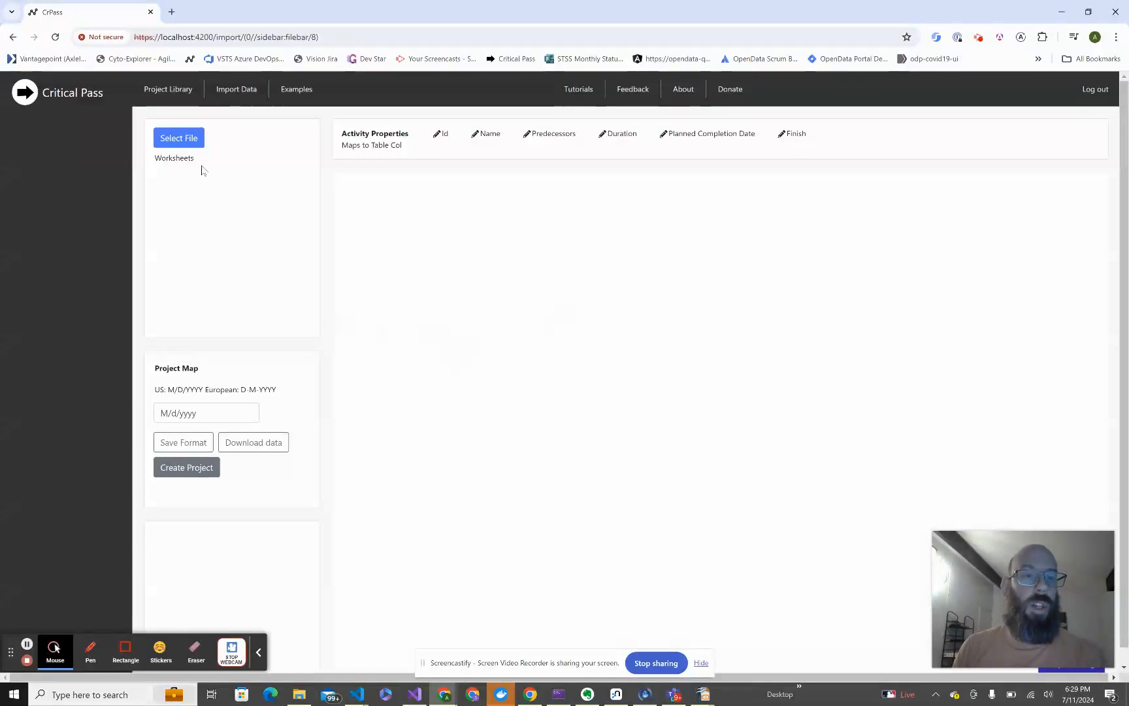
- Load Righting Software_ 11-14_R1.xlsx for import, and preview its Arrow Info and Integrations worksheets before returning to Activities
left_click(196, 138)
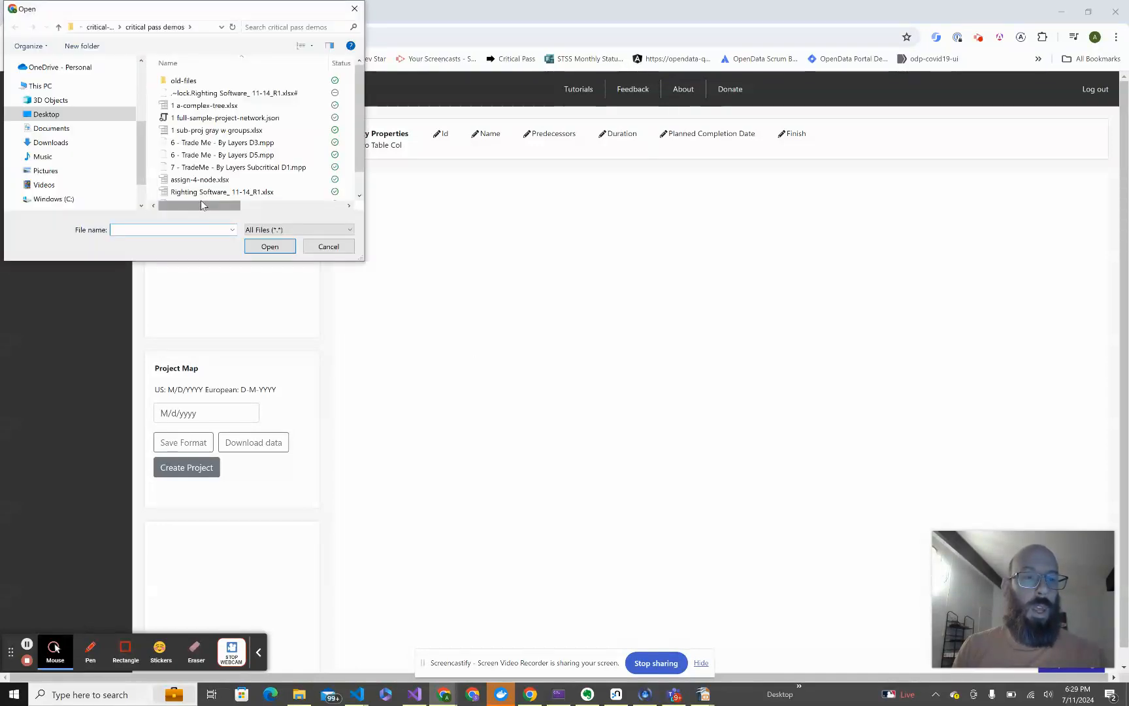
double_click(202, 194)
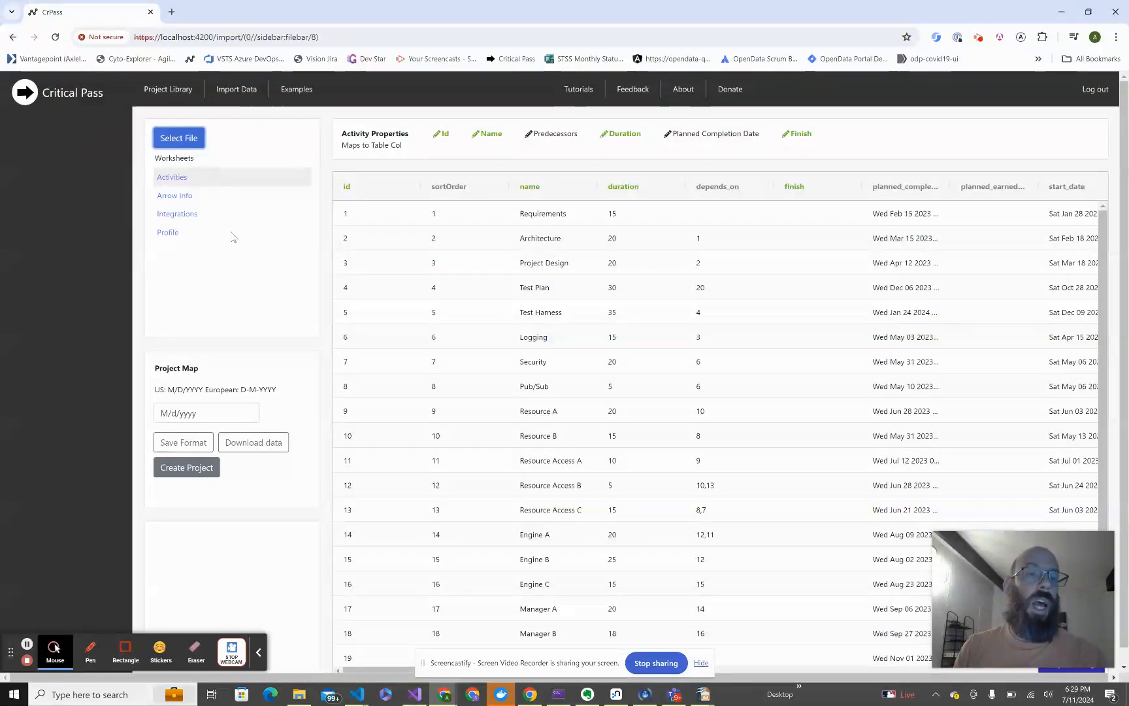
left_click(184, 204)
left_click(177, 217)
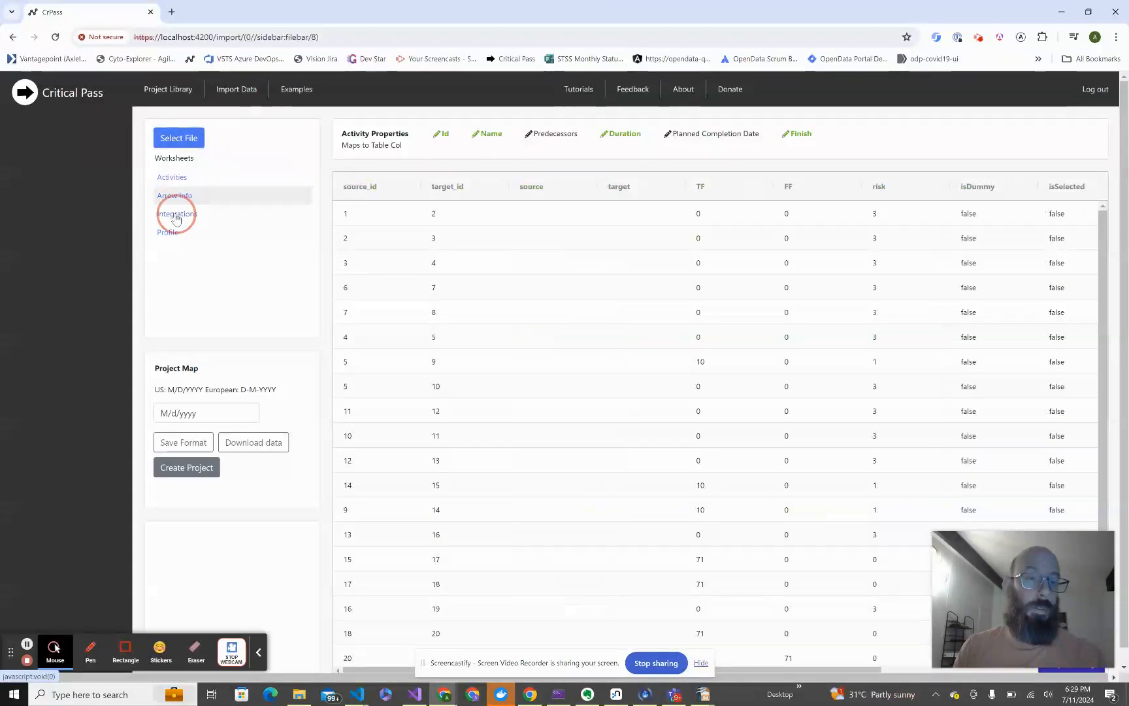
left_click(172, 182)
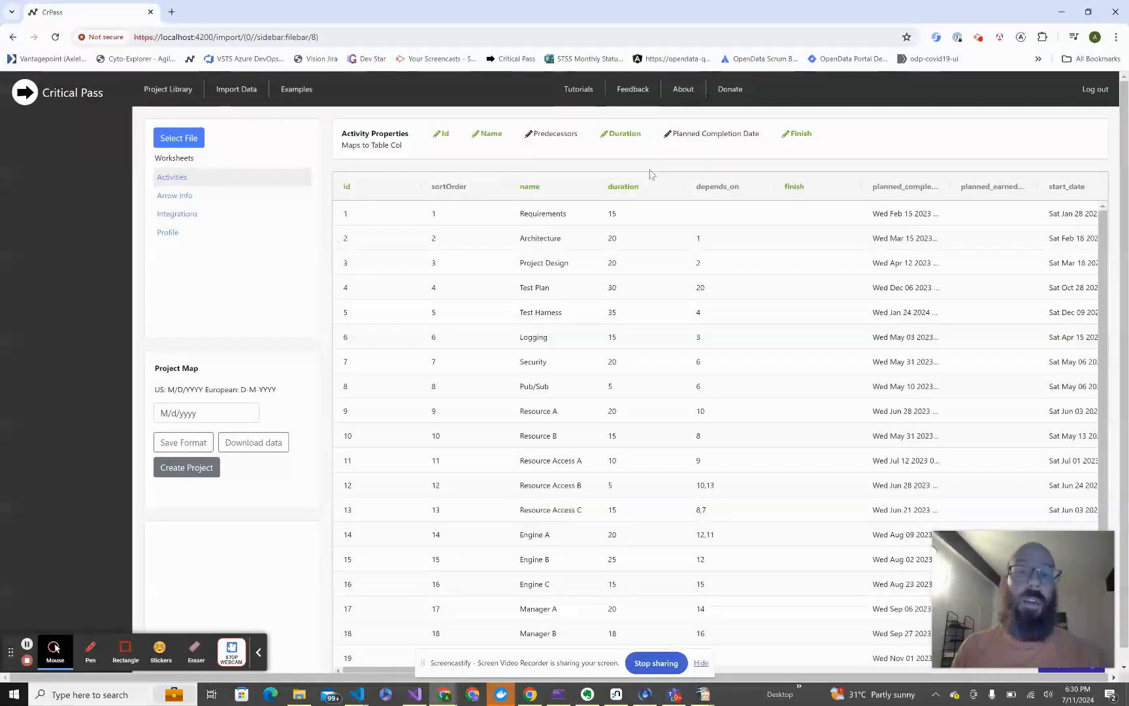
- Map the Predecessors activity property to the depends_on table column
left_click(528, 137)
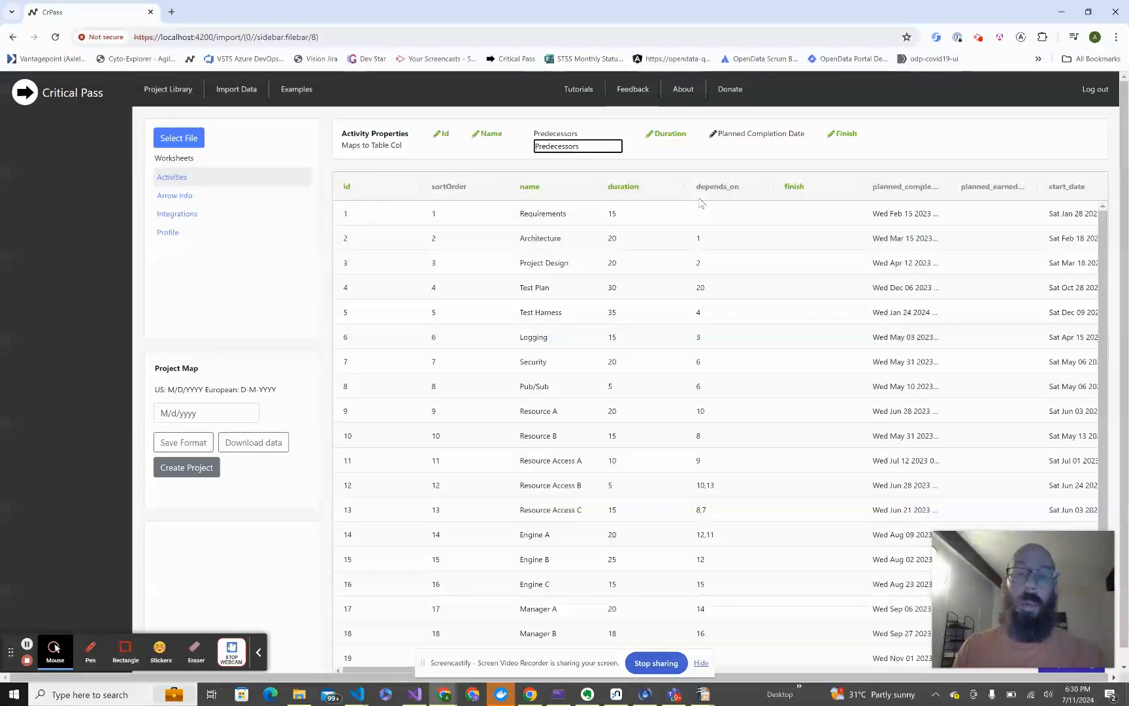
double_click(560, 147)
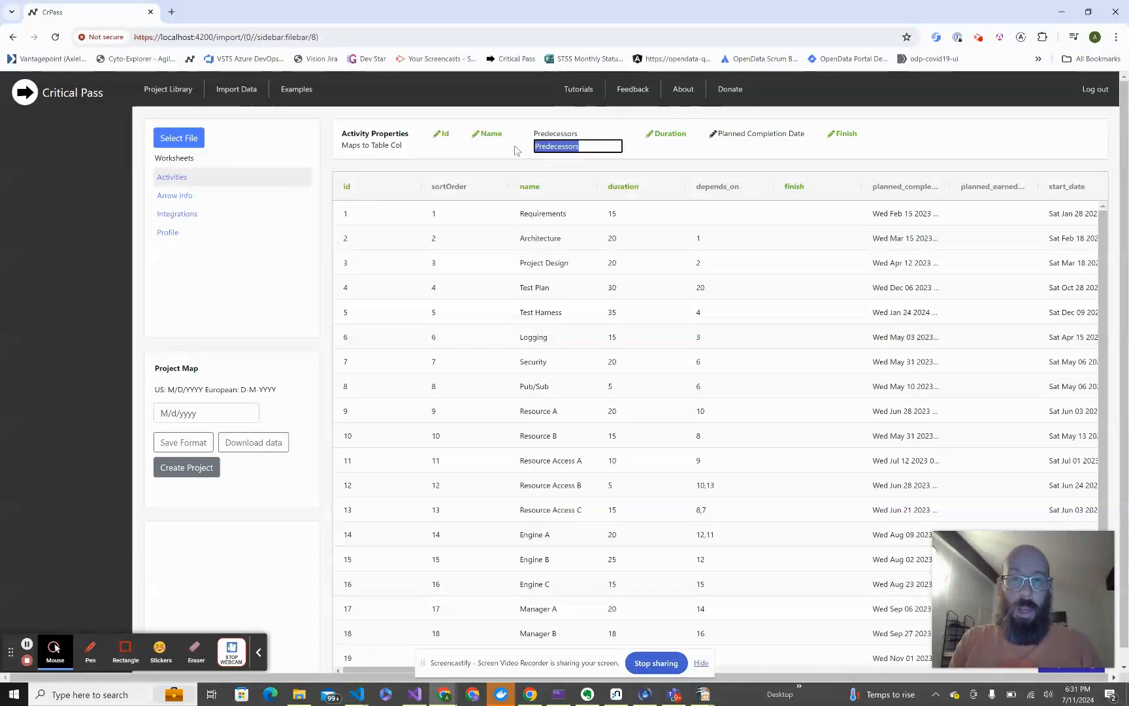
type("depends")
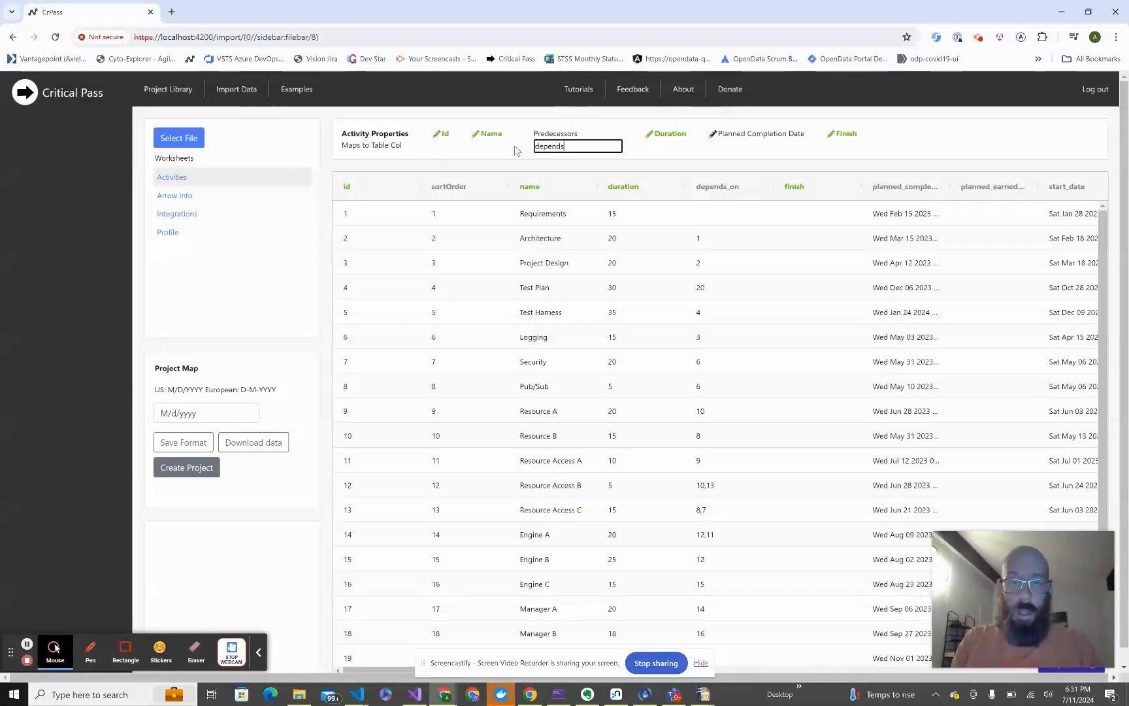
type("_on")
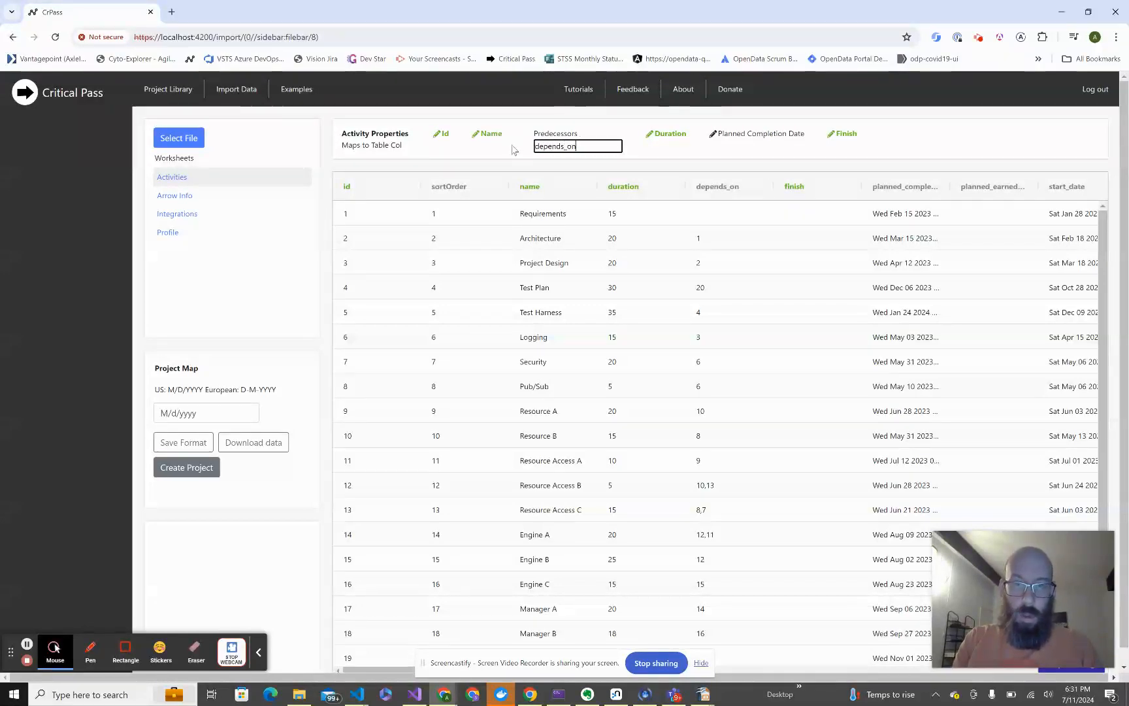
key("Return")
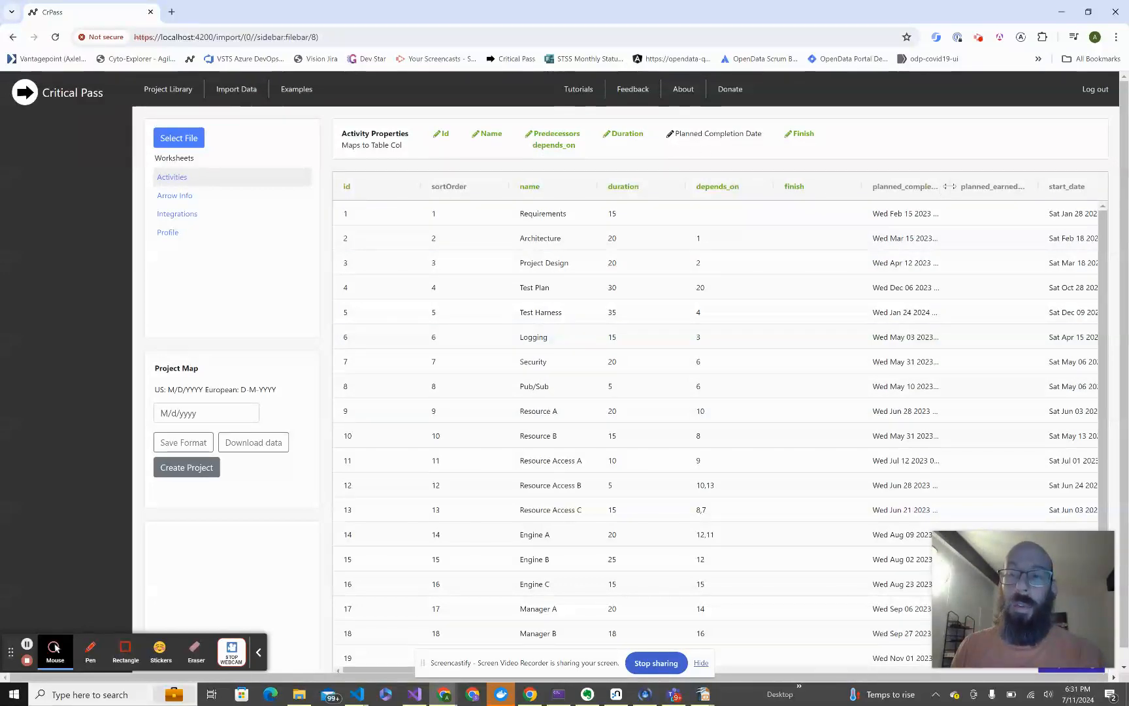
- Widen the planned completion date column to read its header, and map the Planned Completion Date property to Planned_Completion_Date
left_click_drag(949, 186, 1002, 186)
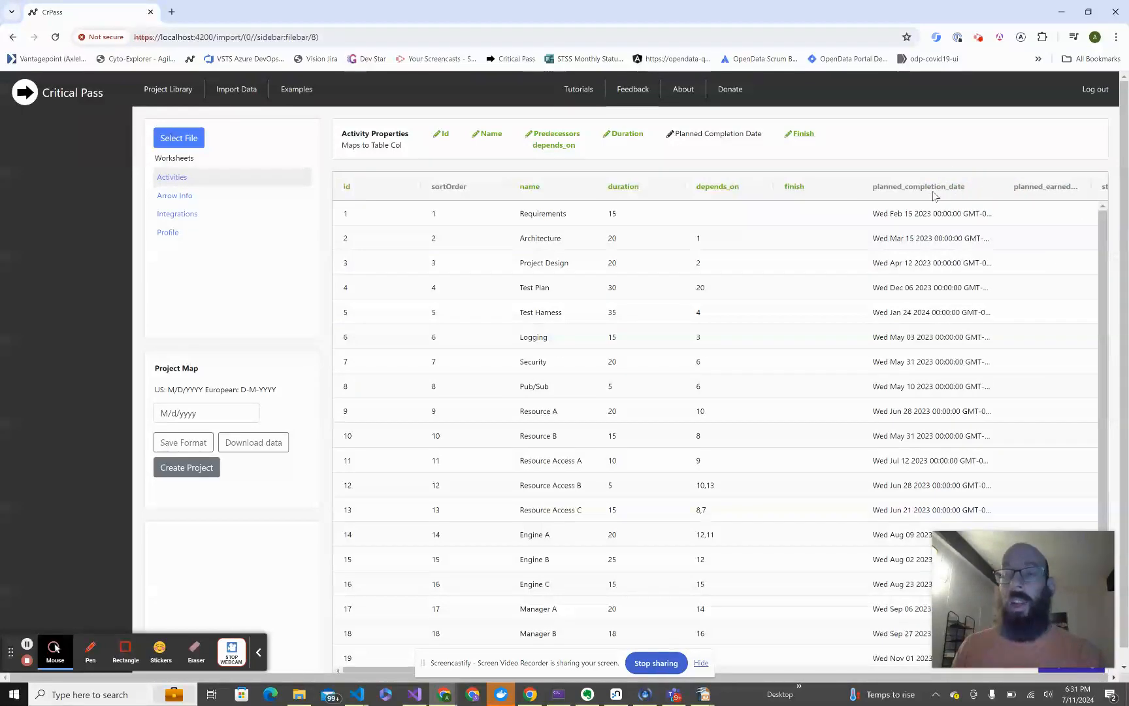
left_click(669, 136)
left_click(707, 147)
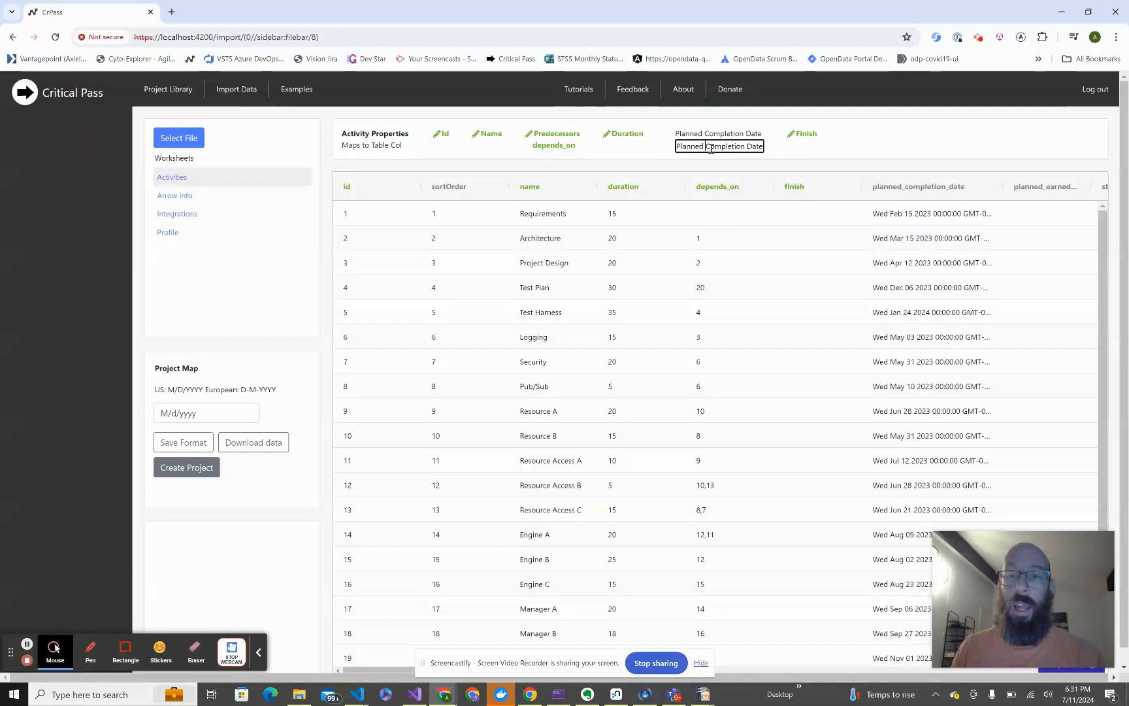
key("BackSpace")
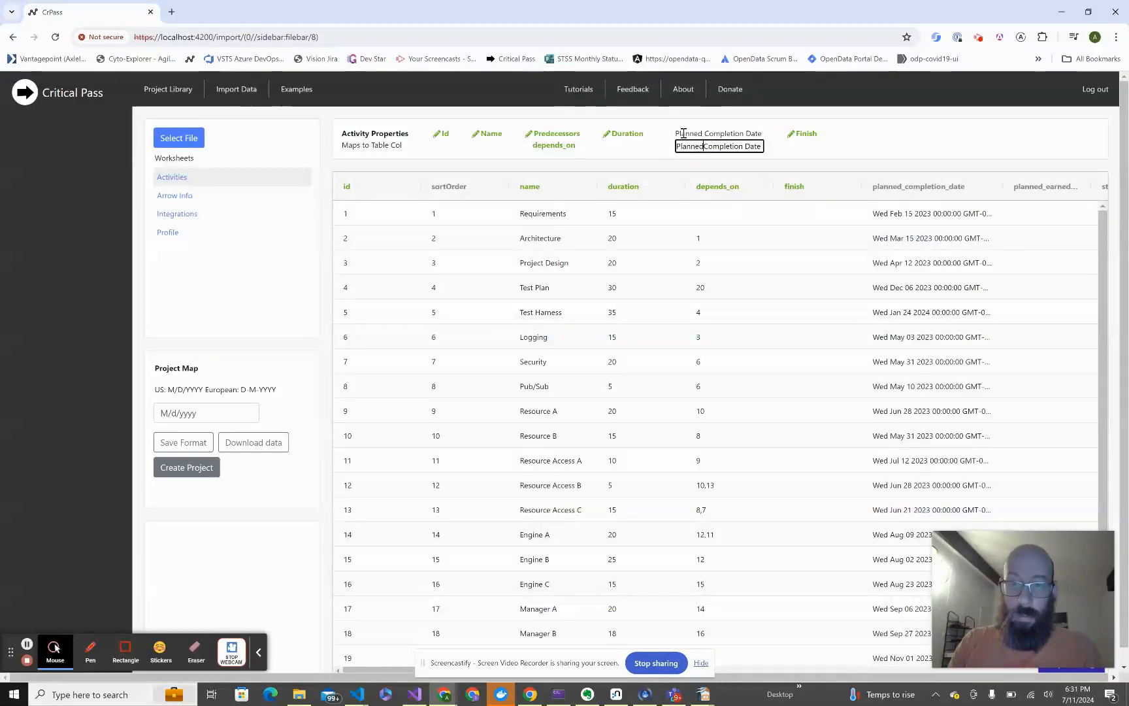
type("_")
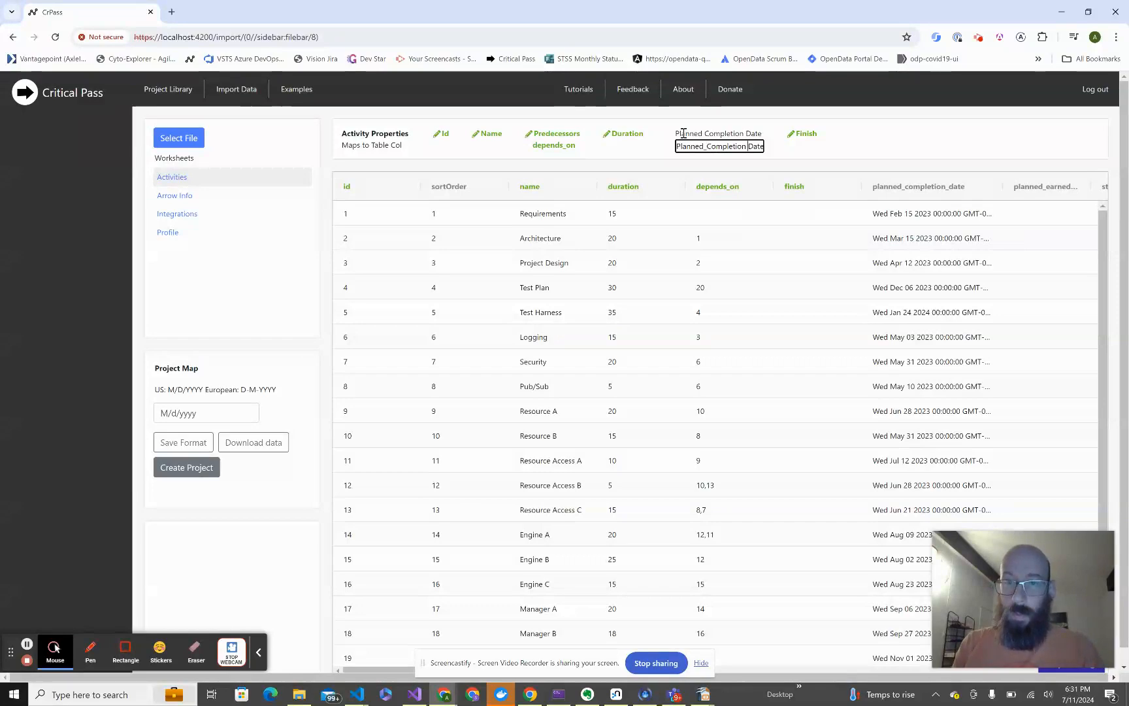
key("BackSpace")
type("_")
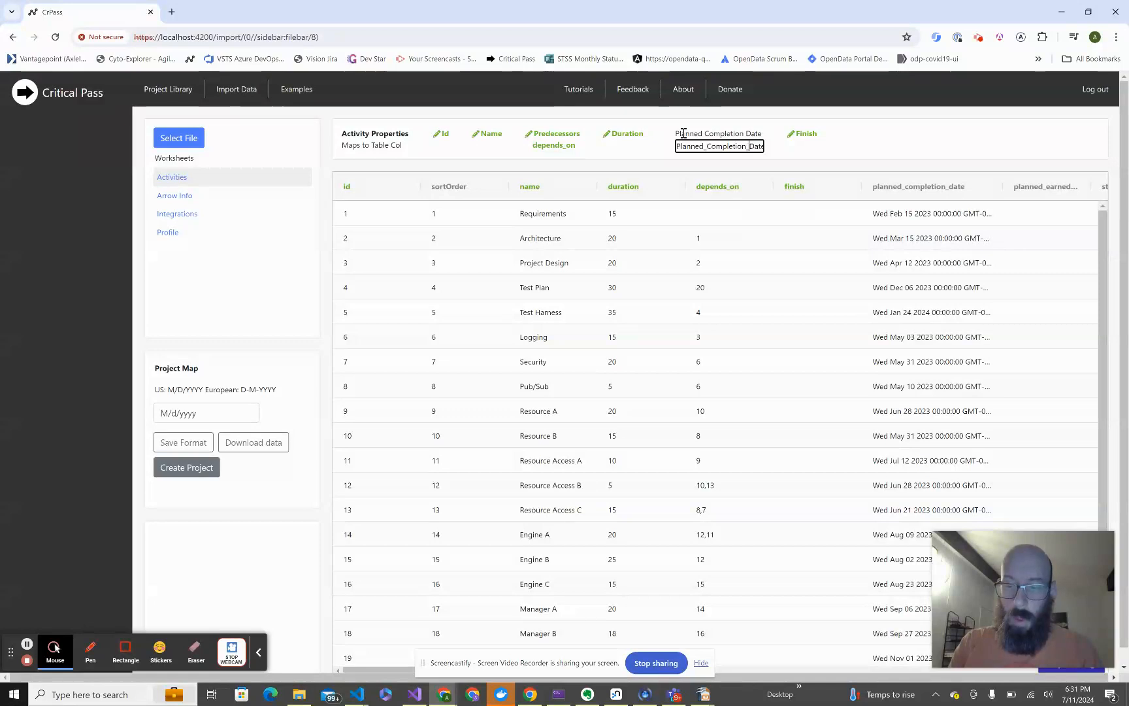
key("Return")
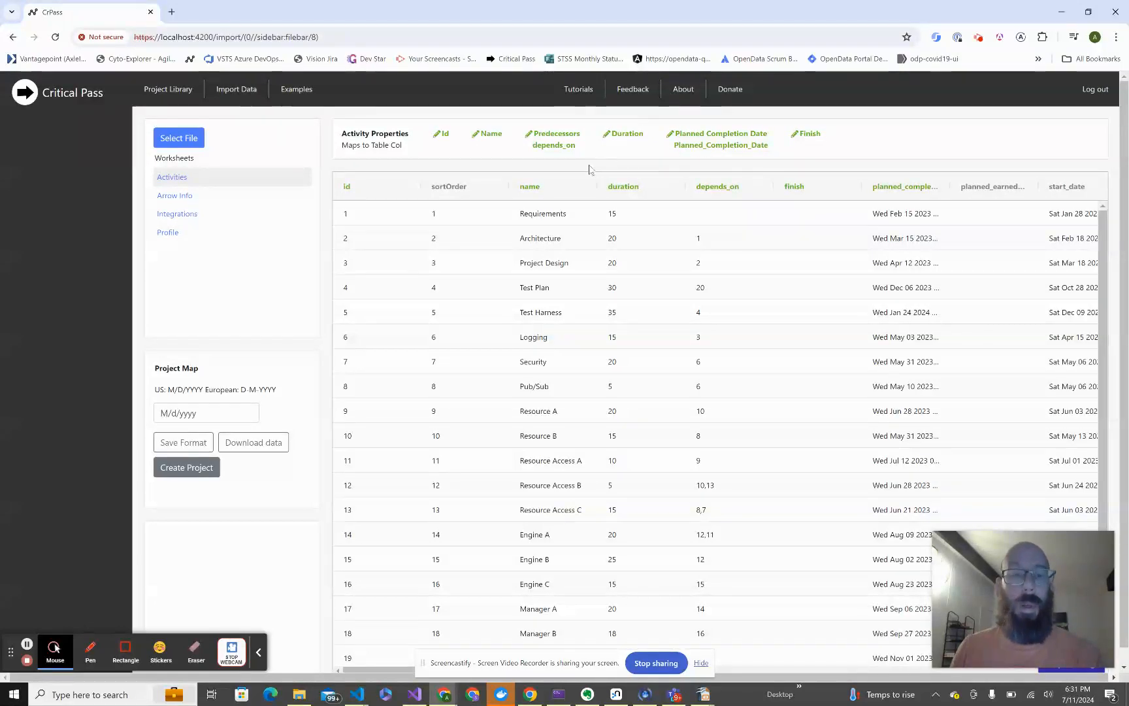
- Create the project from the mapped worksheet data, and inspect its unconnected activities in the arrow diagram
left_click(208, 469)
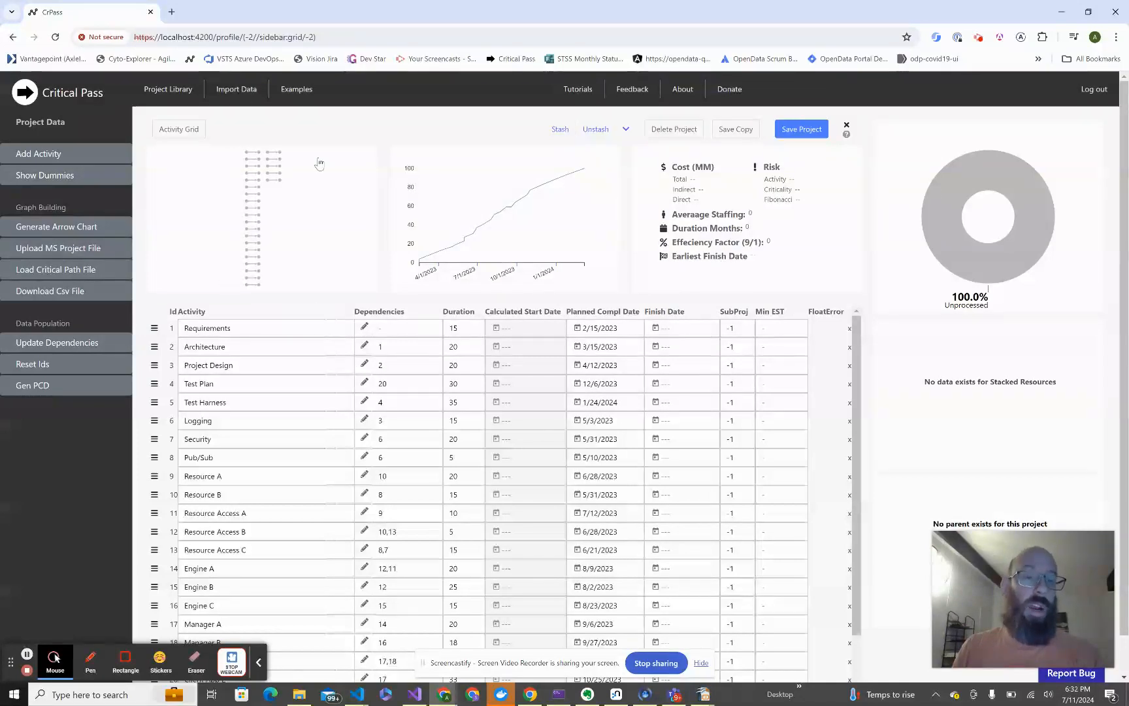
left_click(282, 194)
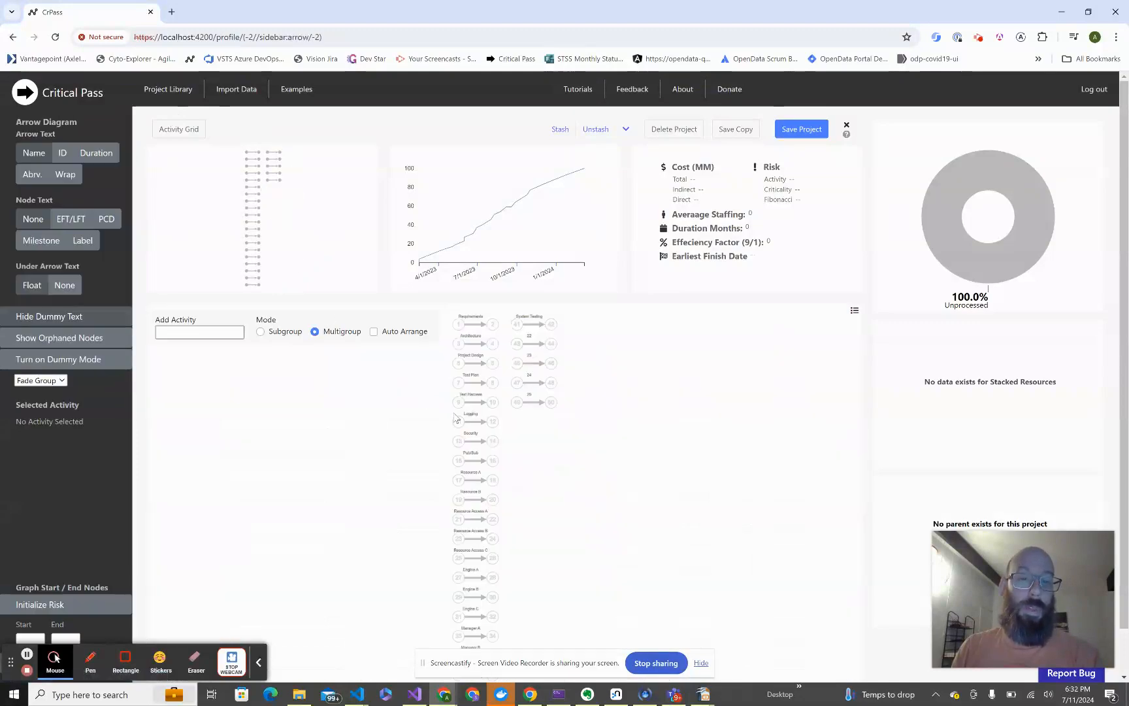
scroll(453, 412, "up", 5)
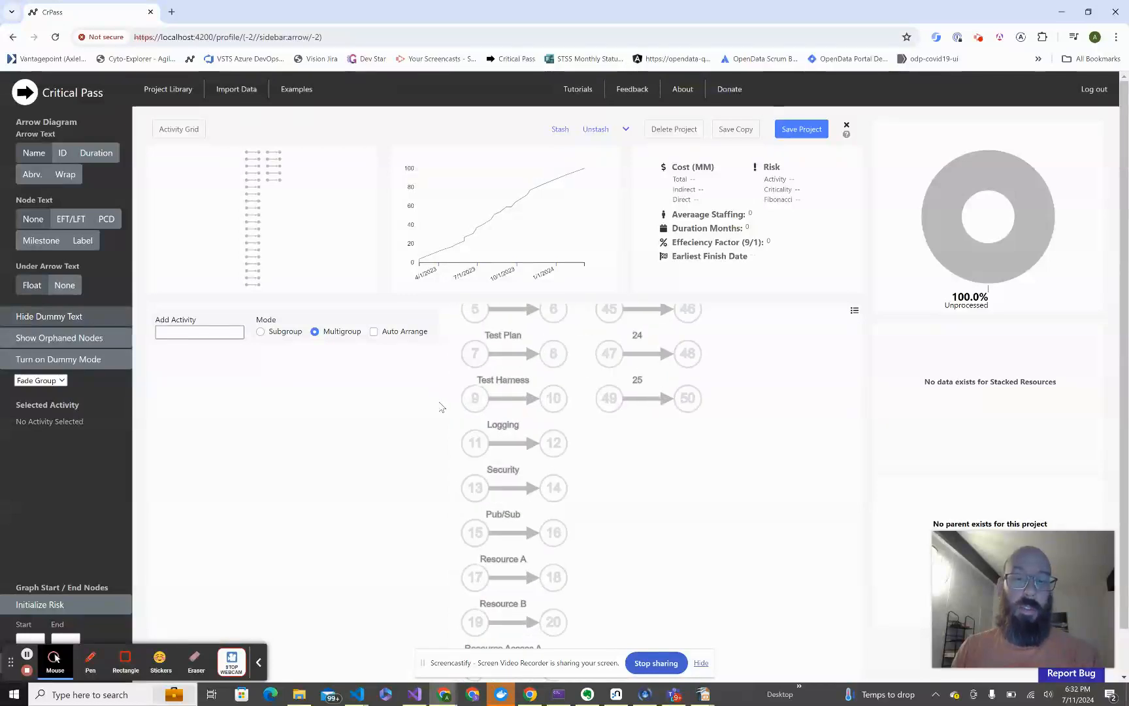
scroll(444, 394, "up", 1)
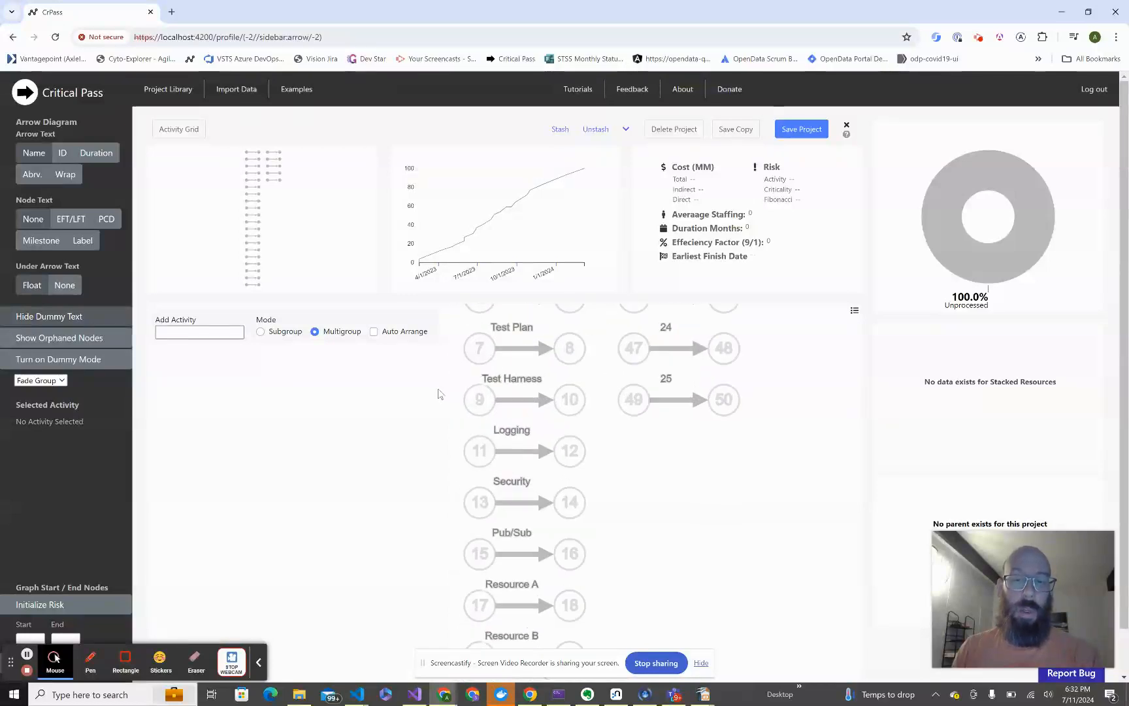
scroll(439, 394, "down", 4)
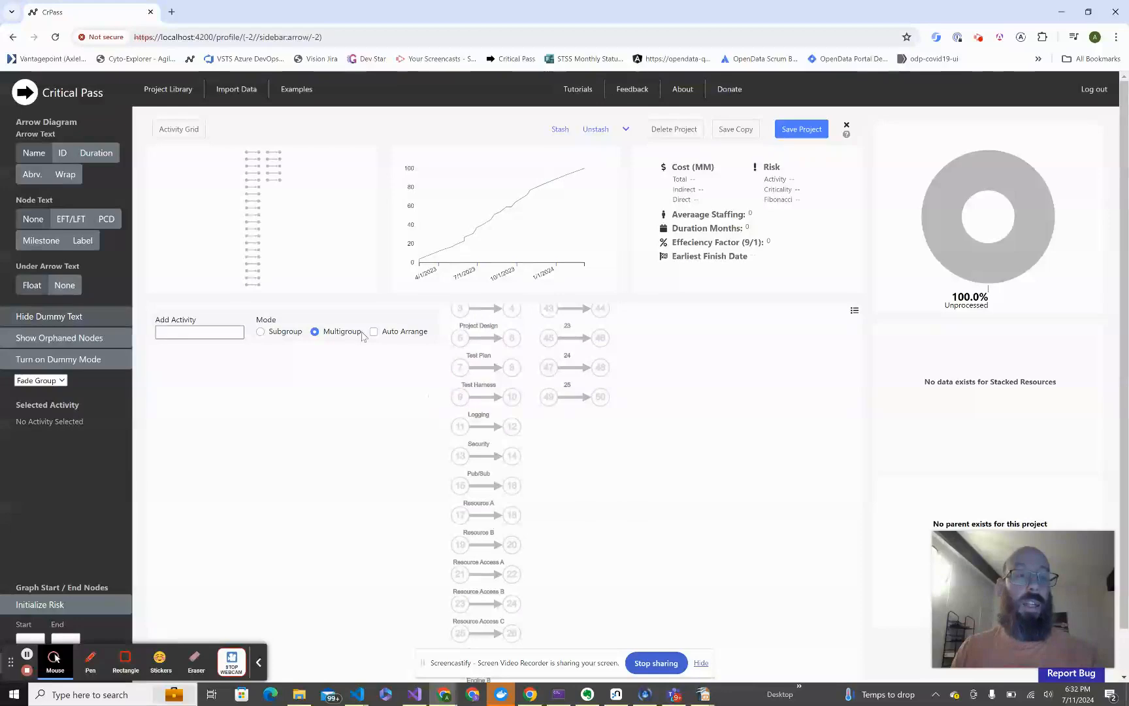
- Return to the activity grid and generate the arrow chart from the imported dependencies
left_click(178, 129)
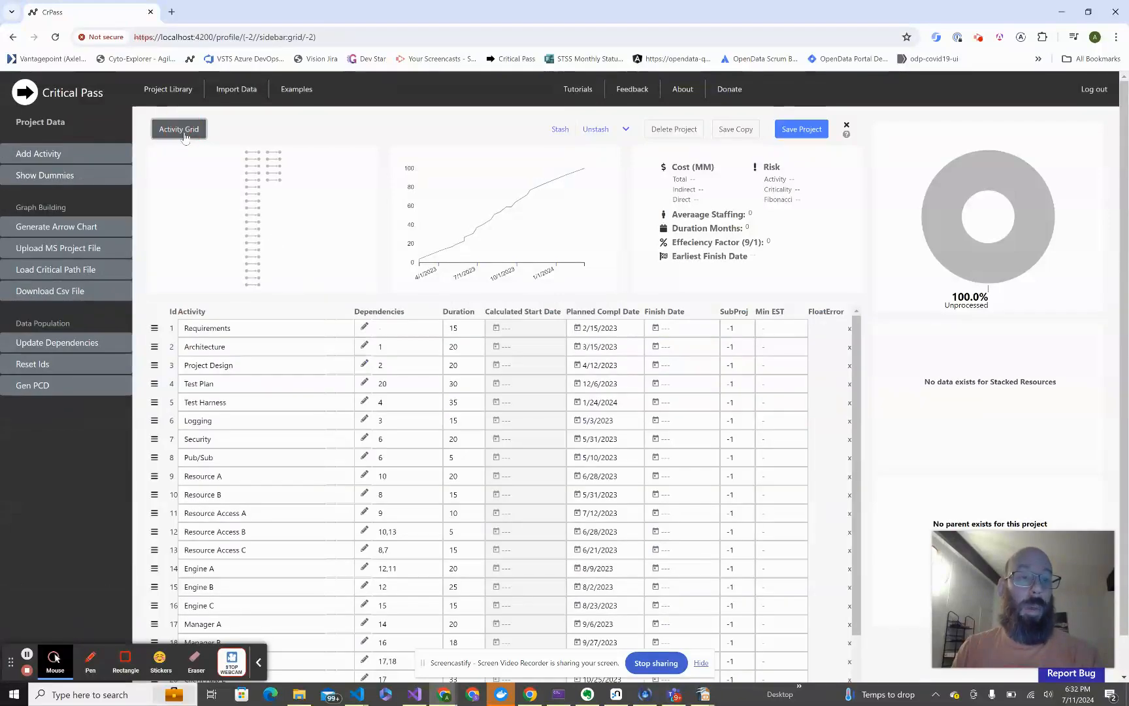
left_click(87, 226)
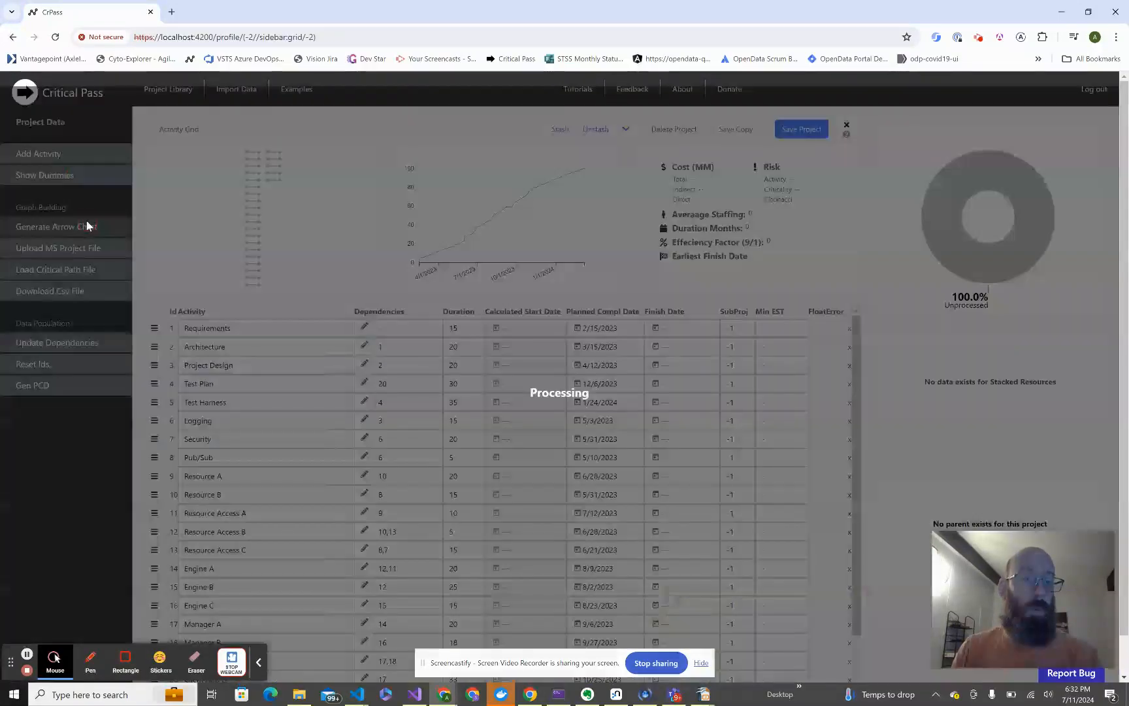